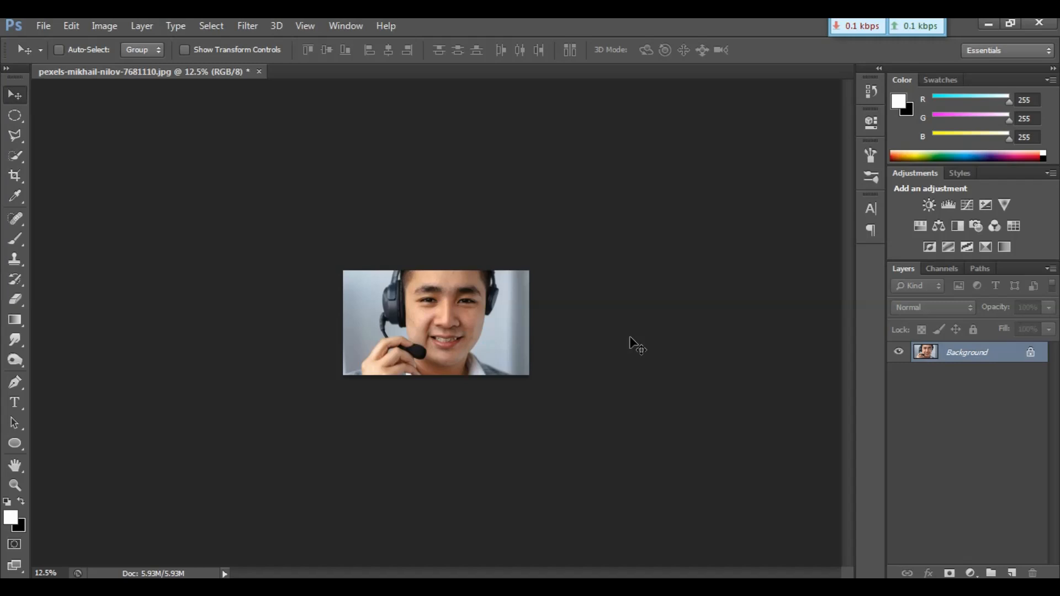
Examine the portrait's skin up close, from the cheek and nose to the eyes, brows, mouth and chin
{"action": "key", "text": "ctrl+plus"}
{"action": "key", "text": "ctrl+plus"}
{"action": "key", "text": "ctrl+plus"}
{"action": "key", "text": "ctrl+plus"}
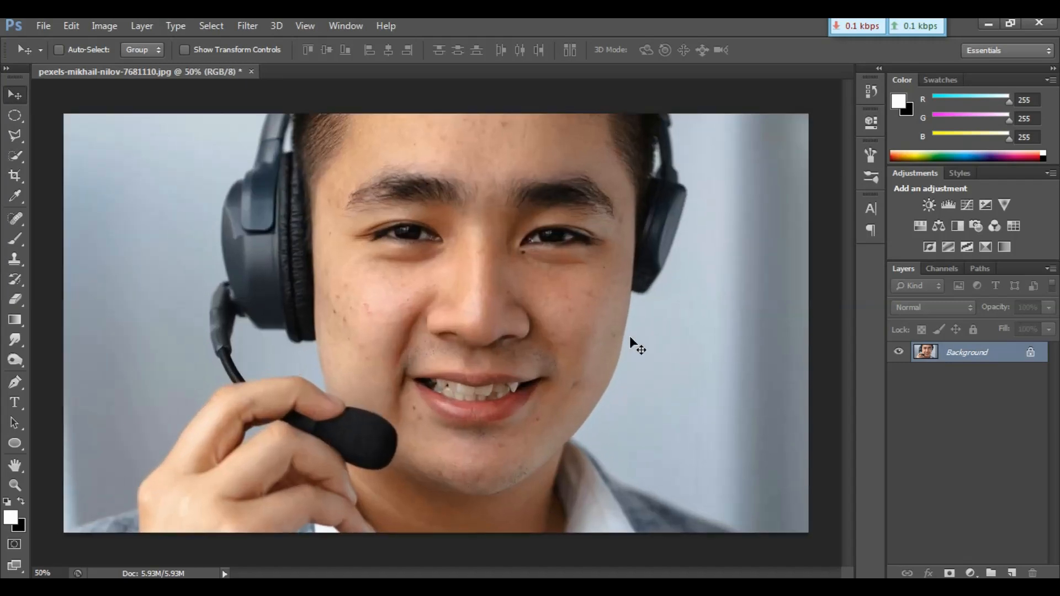
{"action": "key", "text": "ctrl+plus"}
{"action": "key", "text": "ctrl+plus"}
{"action": "key", "text": "ctrl+plus"}
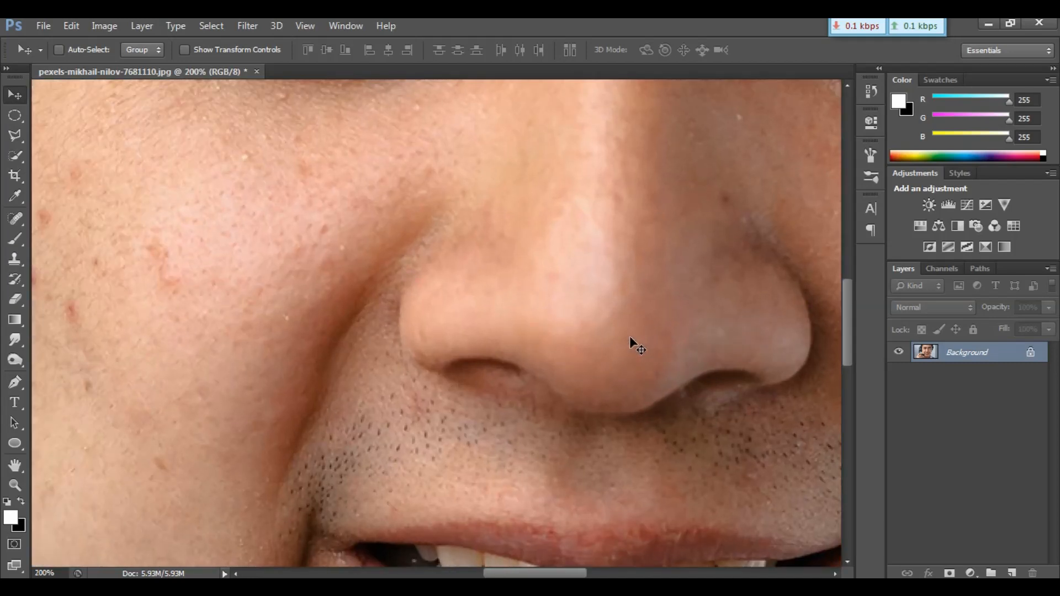
{"action": "left_click_drag", "start_coordinate": [276, 286], "coordinate": [448, 338]}
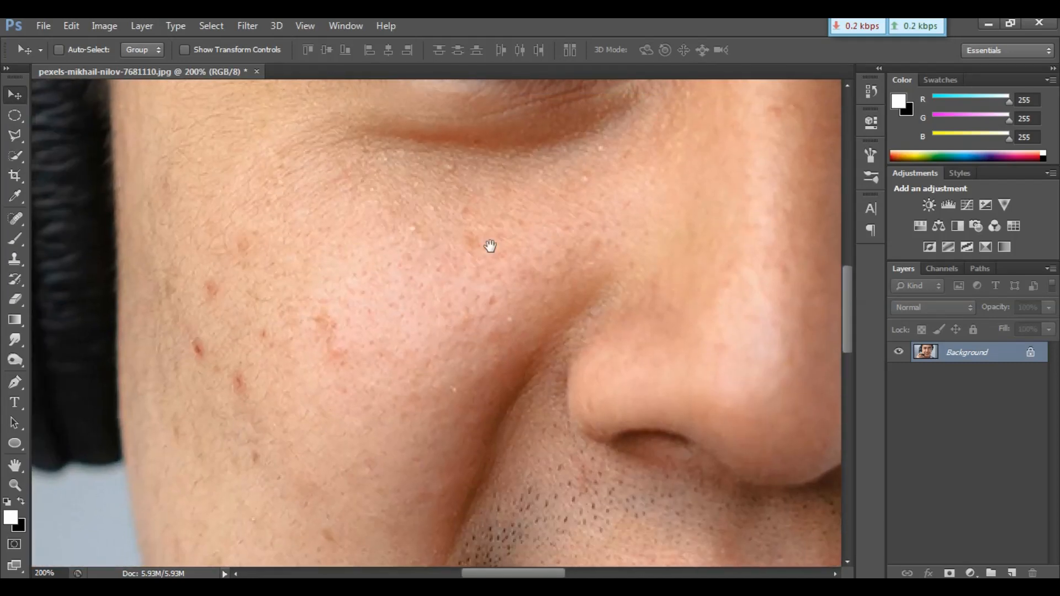
{"action": "left_click_drag", "start_coordinate": [491, 247], "coordinate": [334, 392]}
{"action": "left_click_drag", "start_coordinate": [687, 392], "coordinate": [511, 480]}
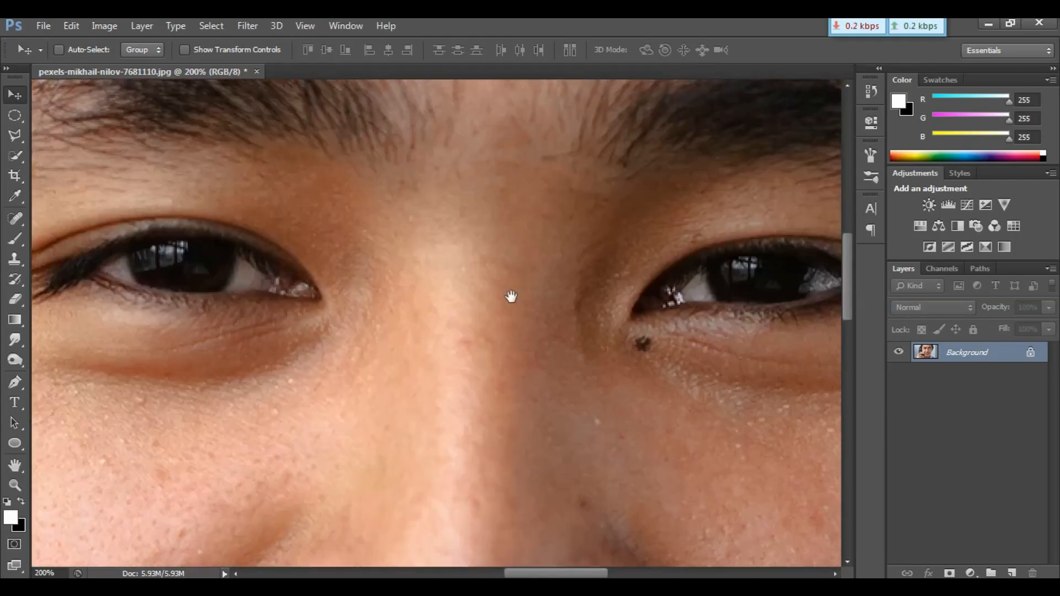
{"action": "left_click_drag", "start_coordinate": [482, 216], "coordinate": [507, 476]}
{"action": "left_click_drag", "start_coordinate": [501, 276], "coordinate": [500, 175]}
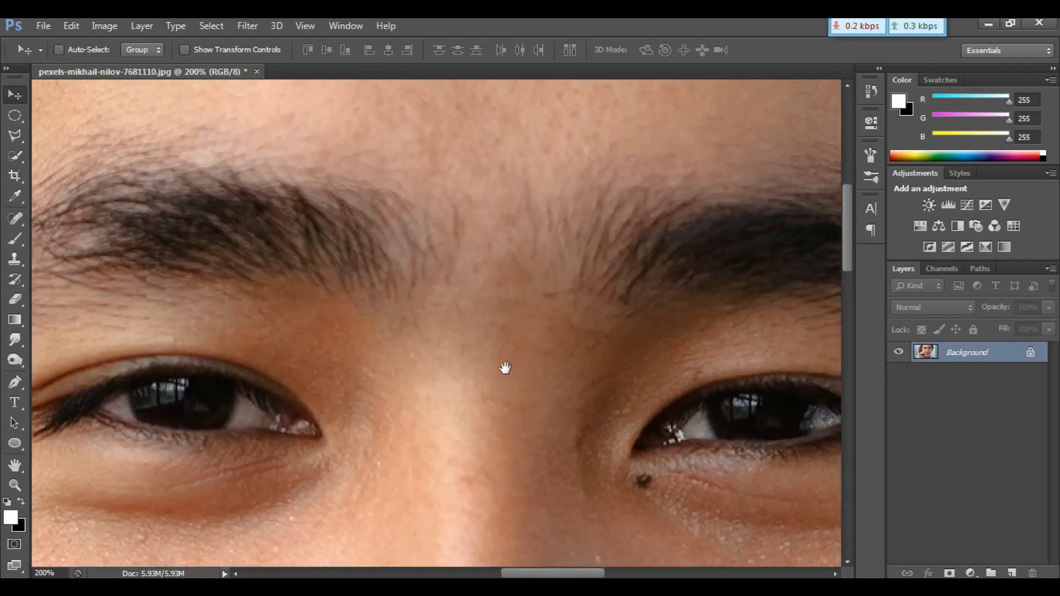
{"action": "left_click_drag", "start_coordinate": [505, 369], "coordinate": [525, 297]}
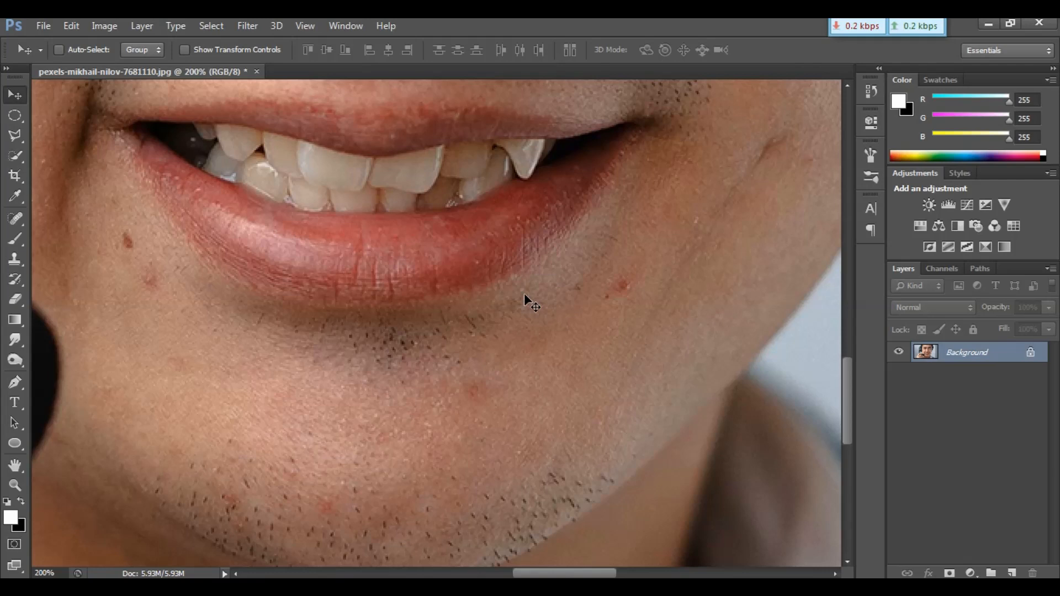
{"action": "scroll", "coordinate": [524, 298], "scroll_direction": "down", "scroll_amount": 1}
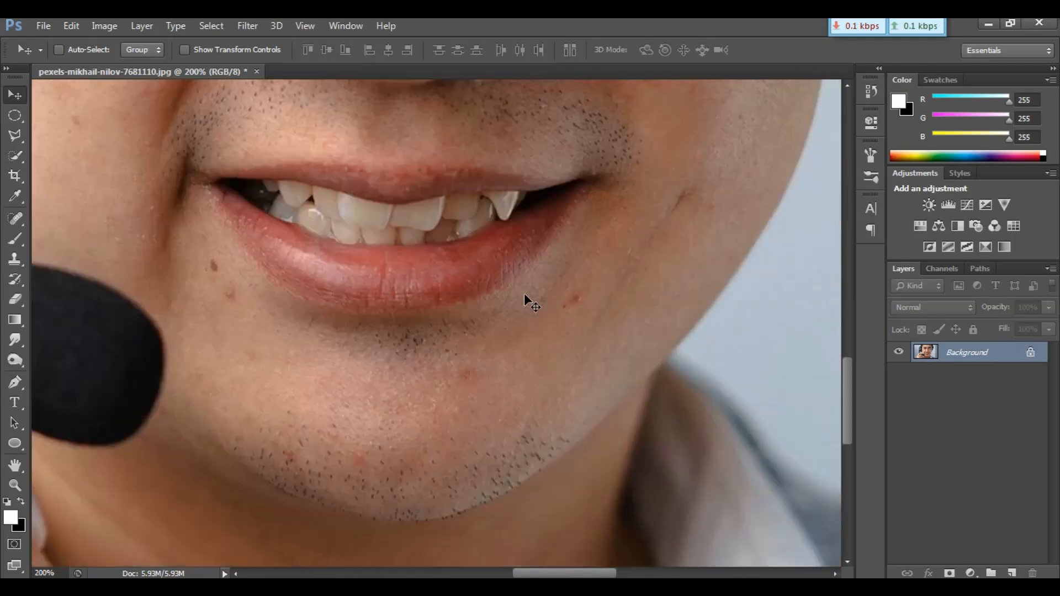
{"action": "scroll", "coordinate": [531, 305], "scroll_direction": "down", "scroll_amount": 1}
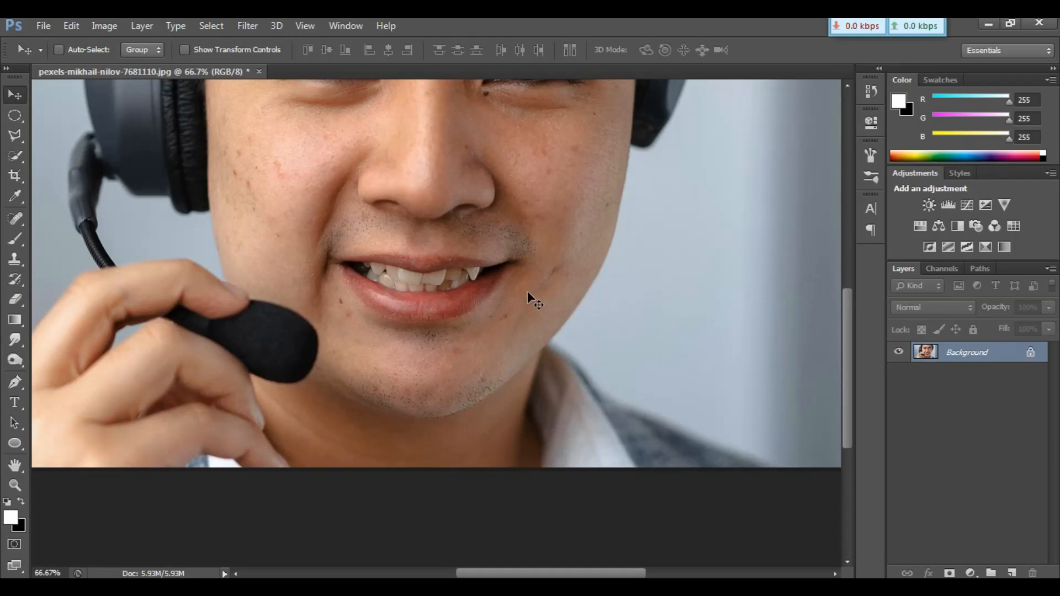
{"action": "scroll", "coordinate": [526, 298], "scroll_direction": "up", "scroll_amount": 1}
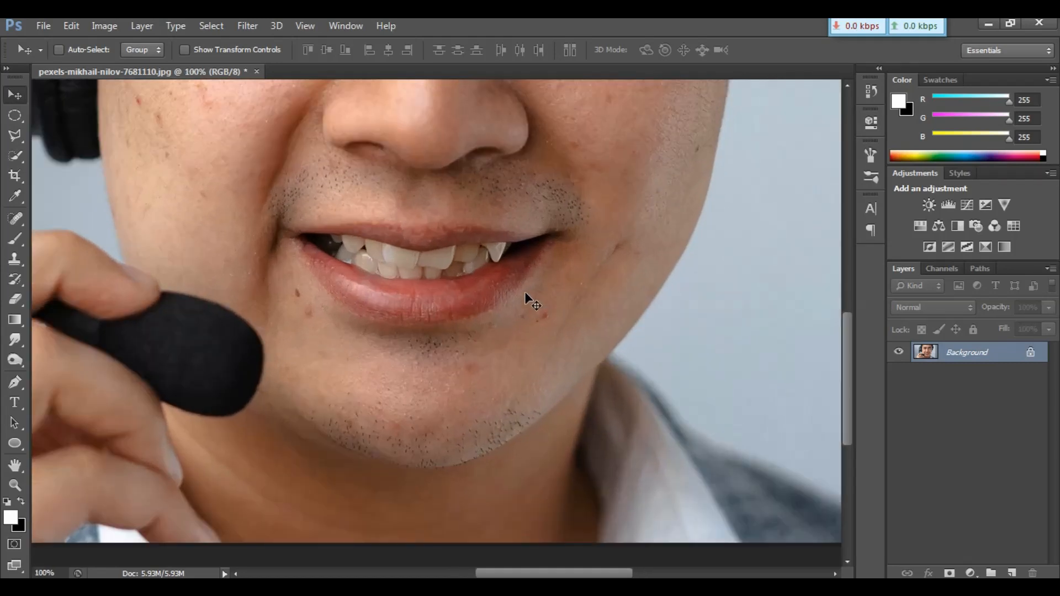
{"action": "scroll", "coordinate": [525, 293], "scroll_direction": "down", "scroll_amount": 3}
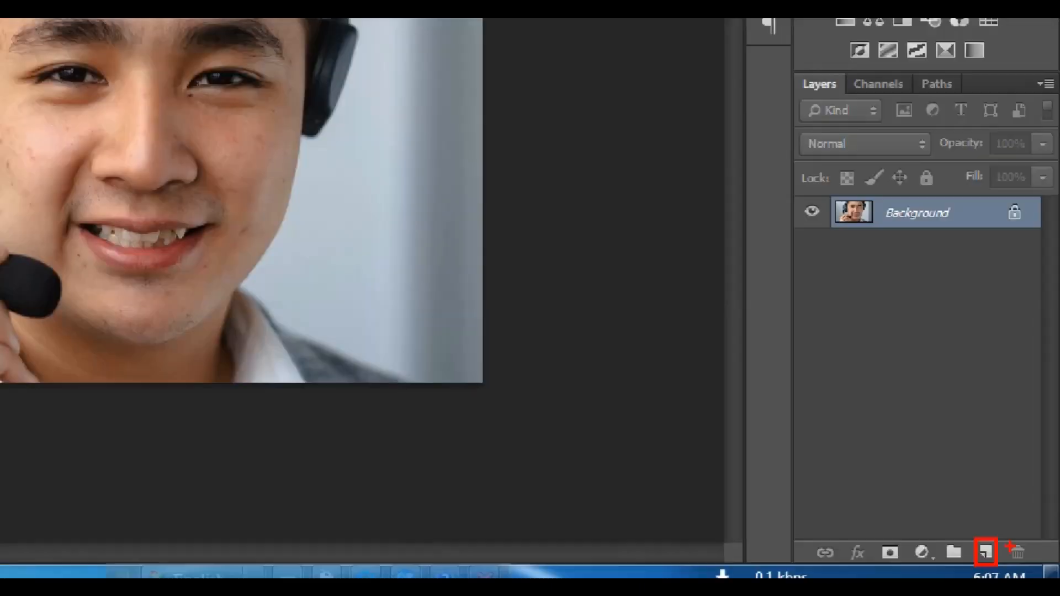
Add a new blank layer above the Background, with a Black & White adjustment layer on top of it
{"action": "left_click", "coordinate": [916, 520]}
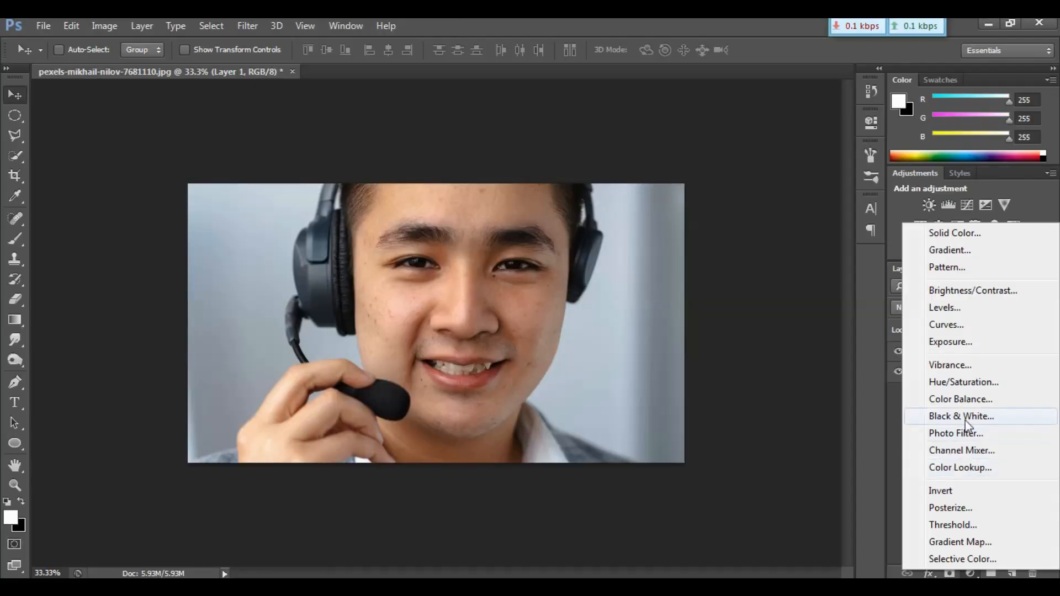
{"action": "left_click", "coordinate": [861, 246]}
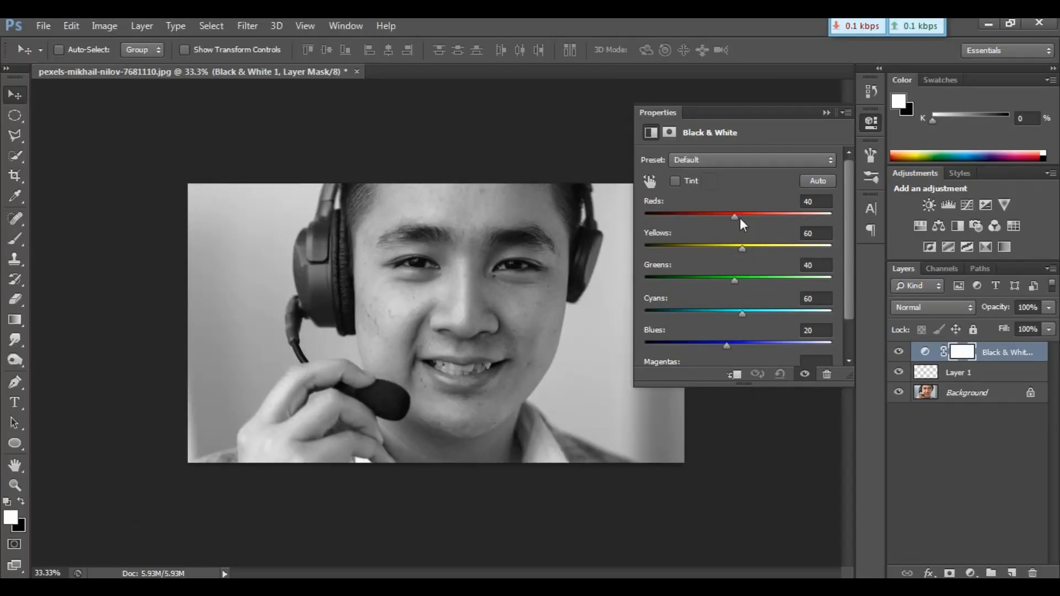
Set the Black & White adjustment's Reds to -107 and Yellows to 116 to emphasize the skin blemishes
{"action": "left_click_drag", "start_coordinate": [740, 218], "coordinate": [679, 227]}
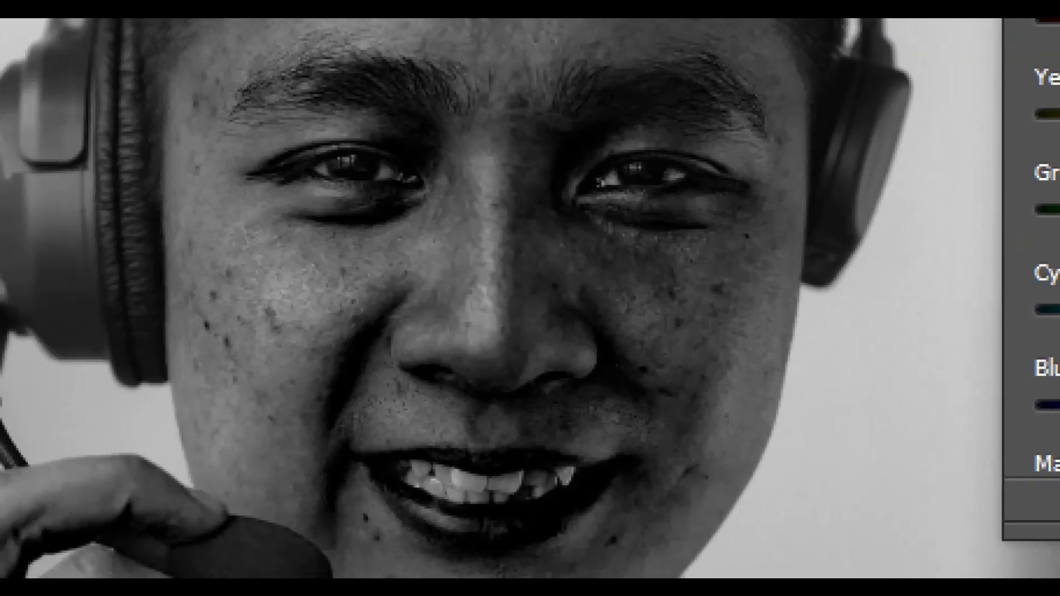
{"action": "left_click", "coordinate": [367, 323]}
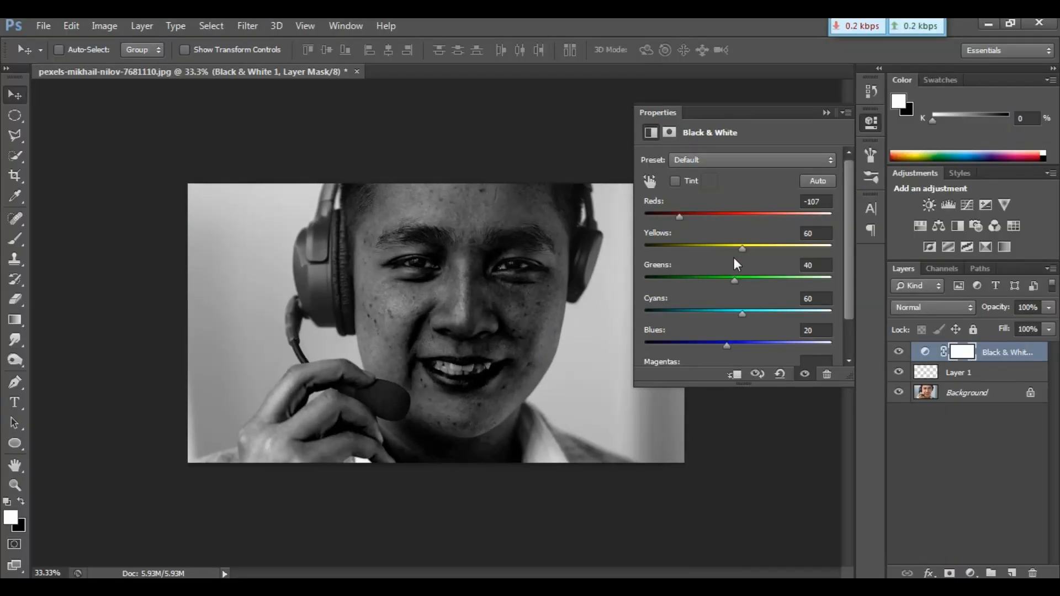
{"action": "left_click_drag", "start_coordinate": [744, 251], "coordinate": [763, 251]}
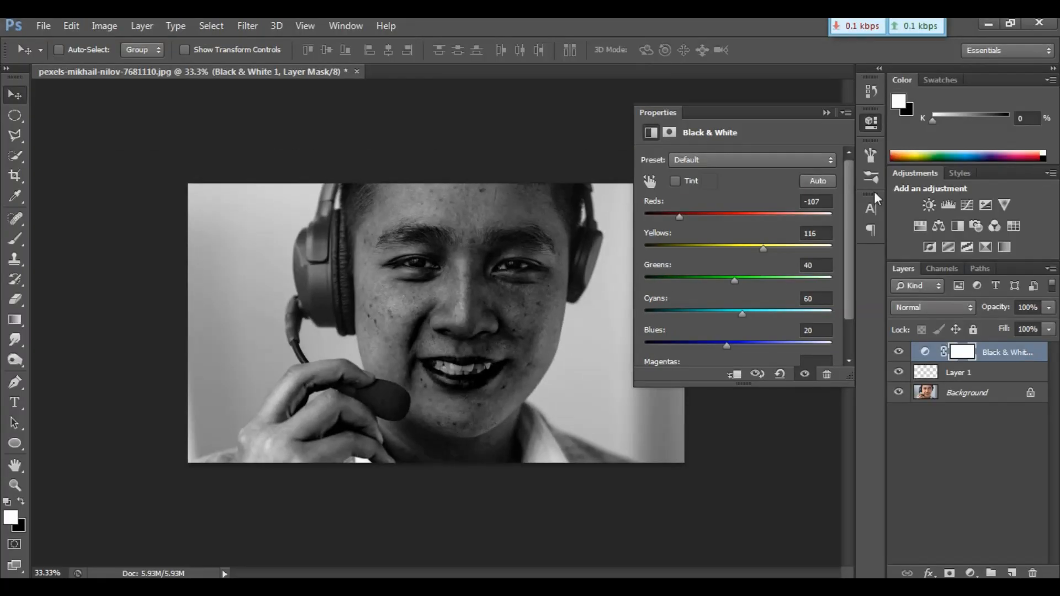
{"action": "left_click", "coordinate": [826, 112]}
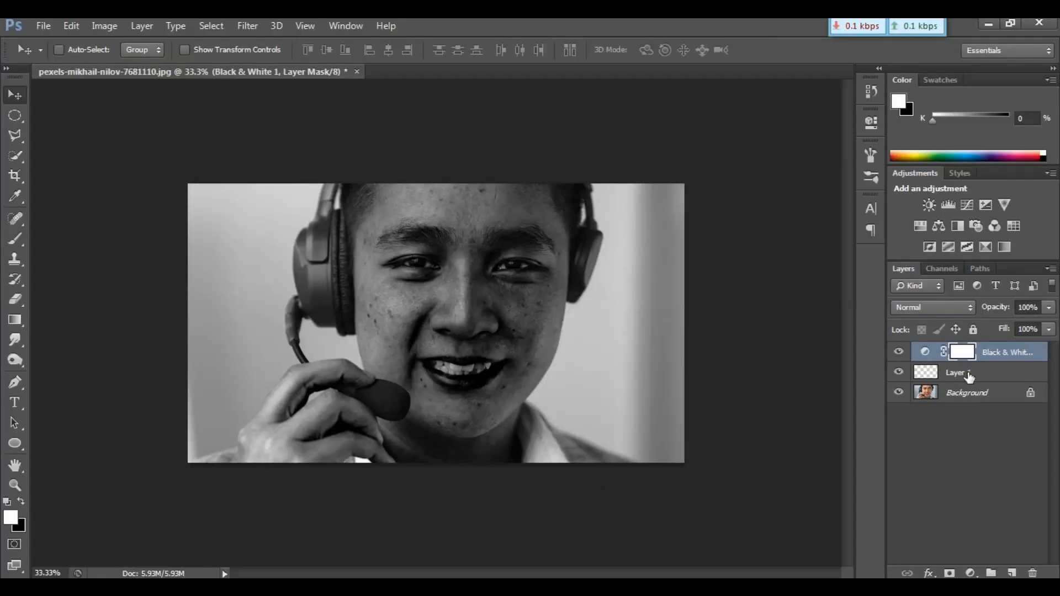
Make Layer 1 active and set up the Spot Healing Brush with Content-Aware type and Sample All Layers enabled
{"action": "left_click", "coordinate": [980, 370]}
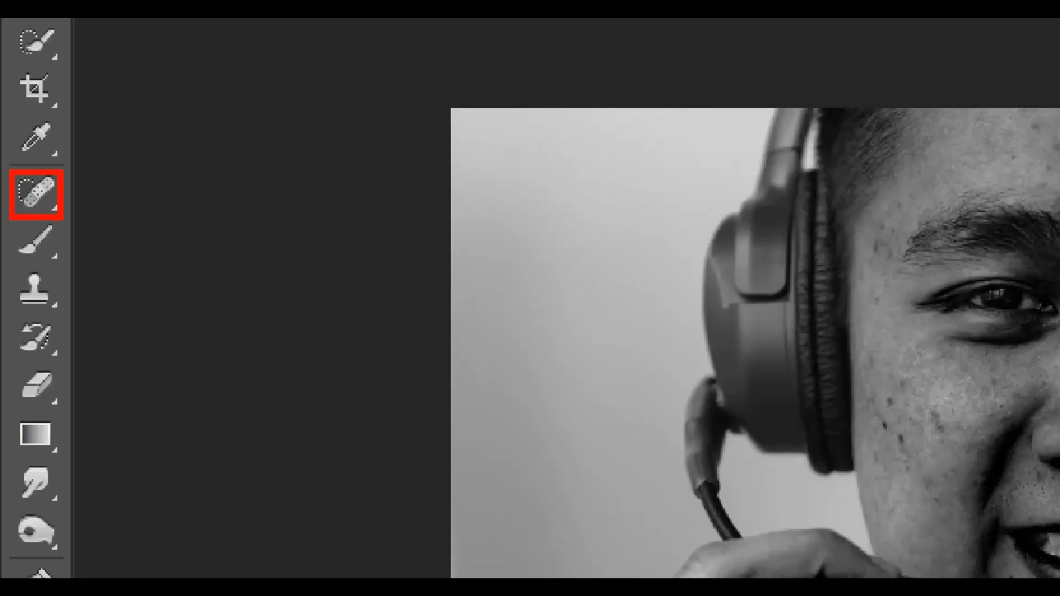
{"action": "right_click", "coordinate": [45, 184]}
{"action": "left_click", "coordinate": [56, 217]}
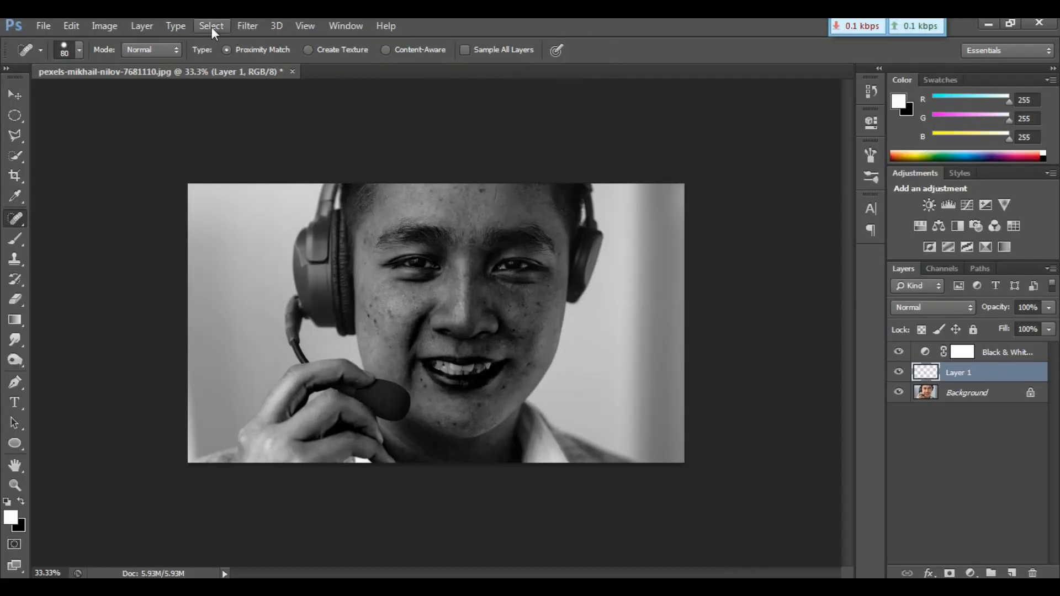
{"action": "left_click", "coordinate": [464, 49]}
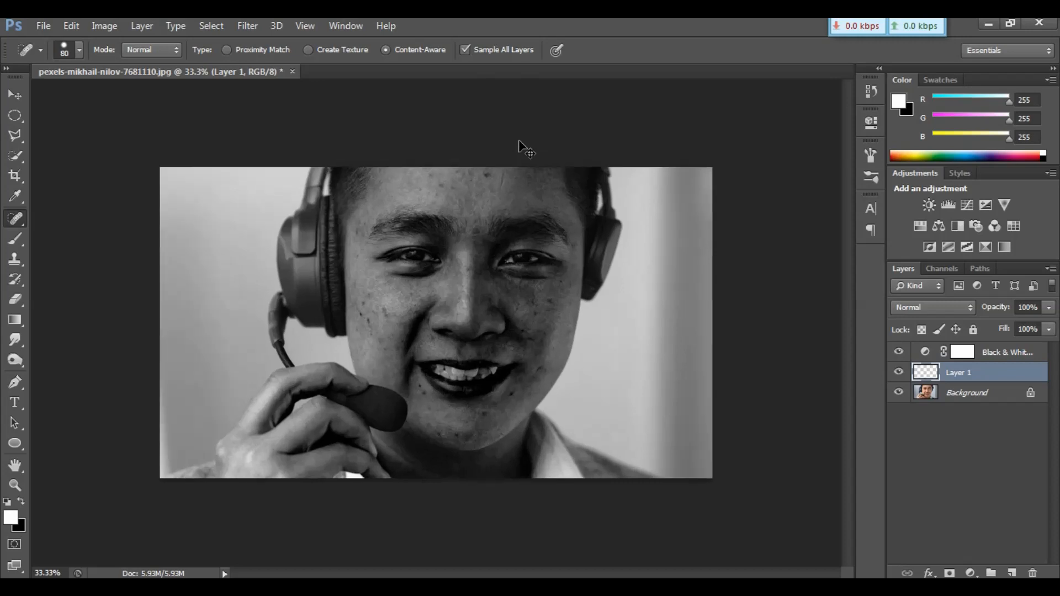
Heal the dark spots on the cheek beside the large headphone ear cup with a brush size of 40
{"action": "key", "text": "ctrl+plus"}
{"action": "key", "text": "ctrl+plus"}
{"action": "key", "text": "ctrl+plus"}
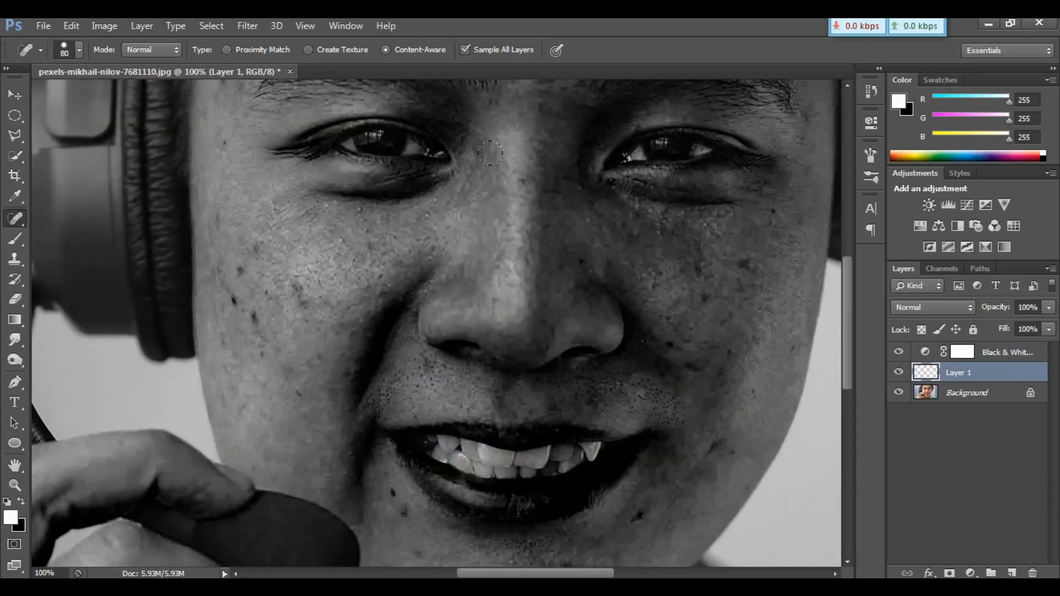
{"action": "key", "text": "bracketleft"}
{"action": "key", "text": "bracketleft"}
{"action": "key", "text": "bracketleft"}
{"action": "key", "text": "bracketleft"}
{"action": "left_click_drag", "start_coordinate": [307, 304], "coordinate": [296, 288]}
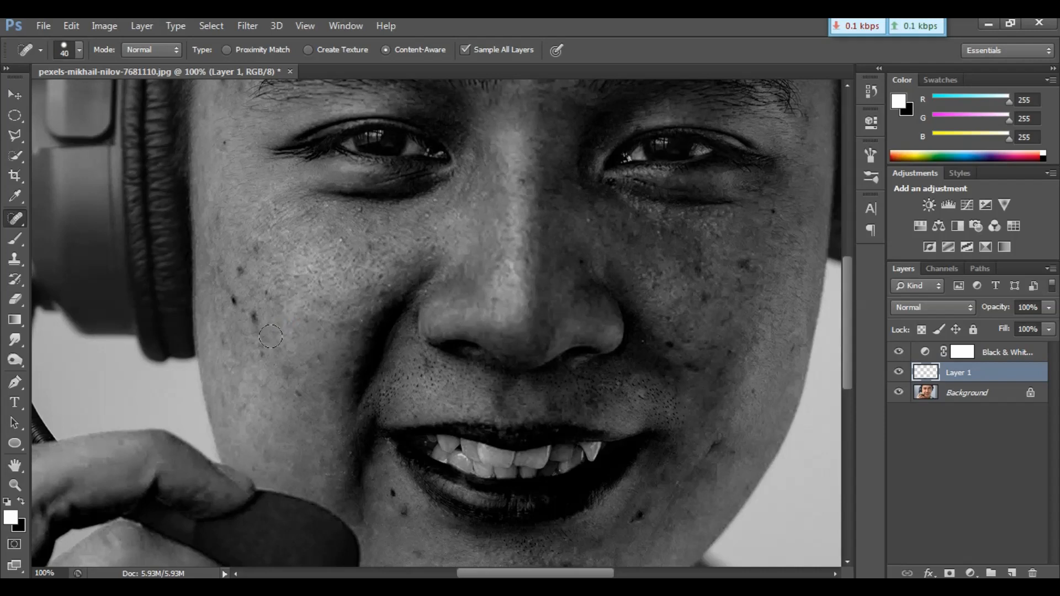
{"action": "left_click_drag", "start_coordinate": [261, 326], "coordinate": [246, 309]}
{"action": "mouse_move", "coordinate": [223, 303]}
{"action": "left_mouse_down"}
{"action": "mouse_move", "coordinate": [234, 302]}
{"action": "mouse_move", "coordinate": [242, 268]}
{"action": "left_mouse_up"}
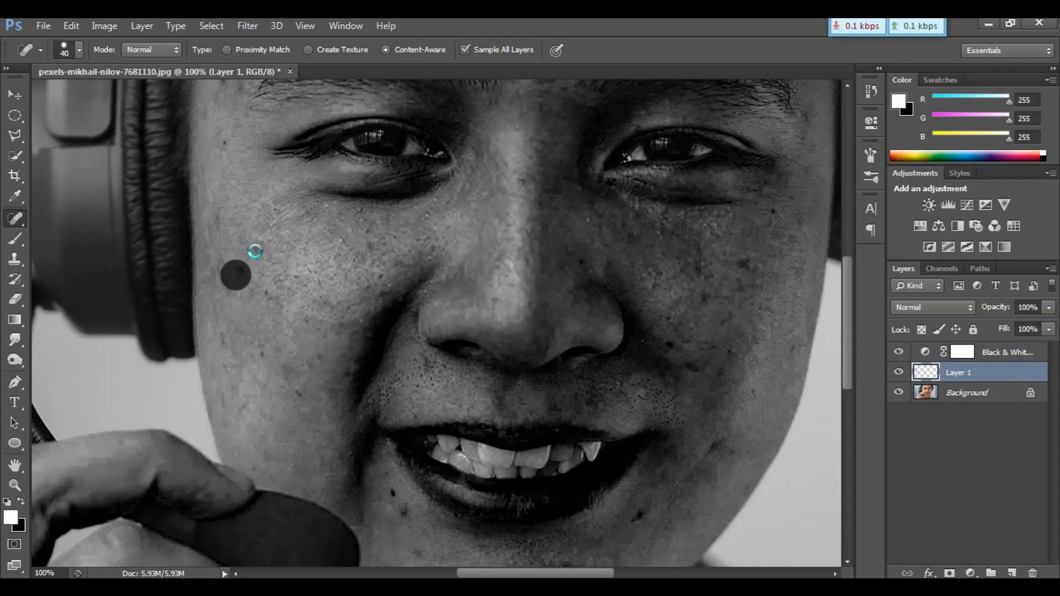
{"action": "left_click", "coordinate": [251, 248]}
{"action": "left_click", "coordinate": [225, 335]}
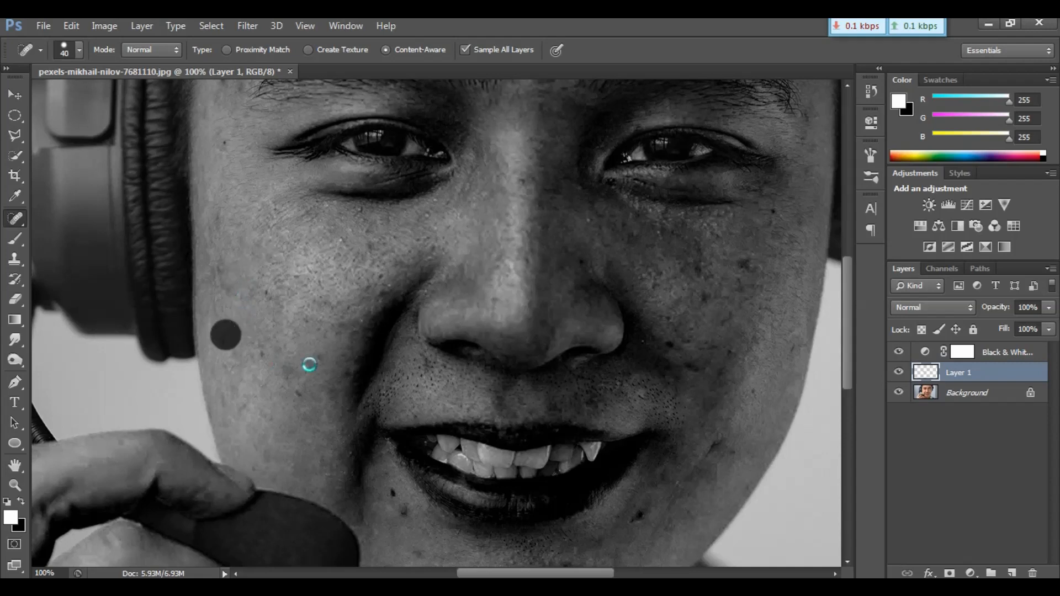
Heal the dark spots around the lower lip and across the chin on Layer 1
{"action": "left_click_drag", "start_coordinate": [402, 315], "coordinate": [407, 201]}
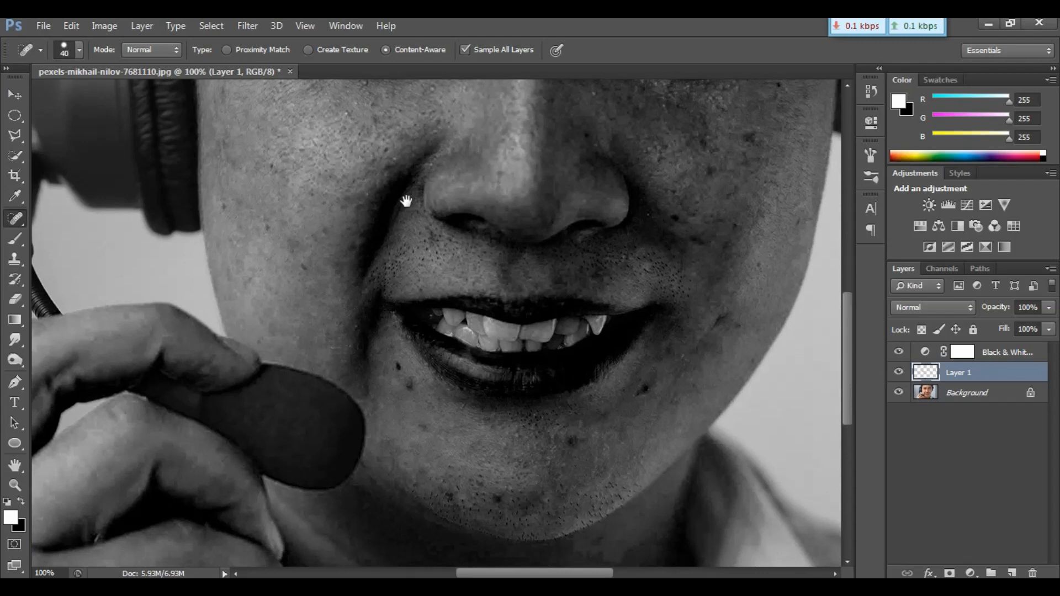
{"action": "left_click", "coordinate": [394, 362]}
{"action": "left_click", "coordinate": [408, 384]}
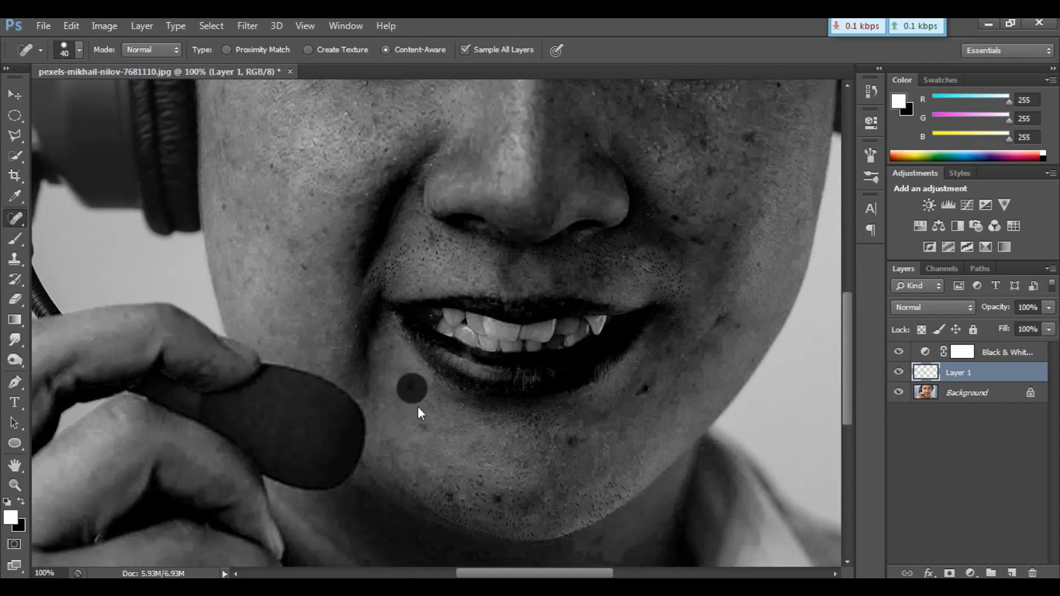
{"action": "left_click", "coordinate": [449, 491]}
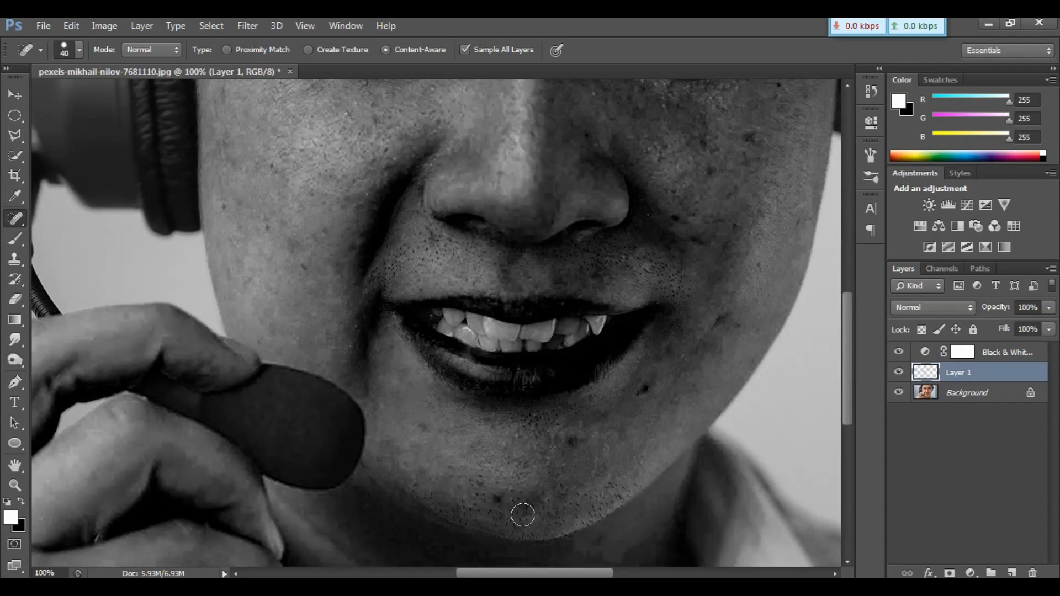
{"action": "left_click", "coordinate": [499, 499]}
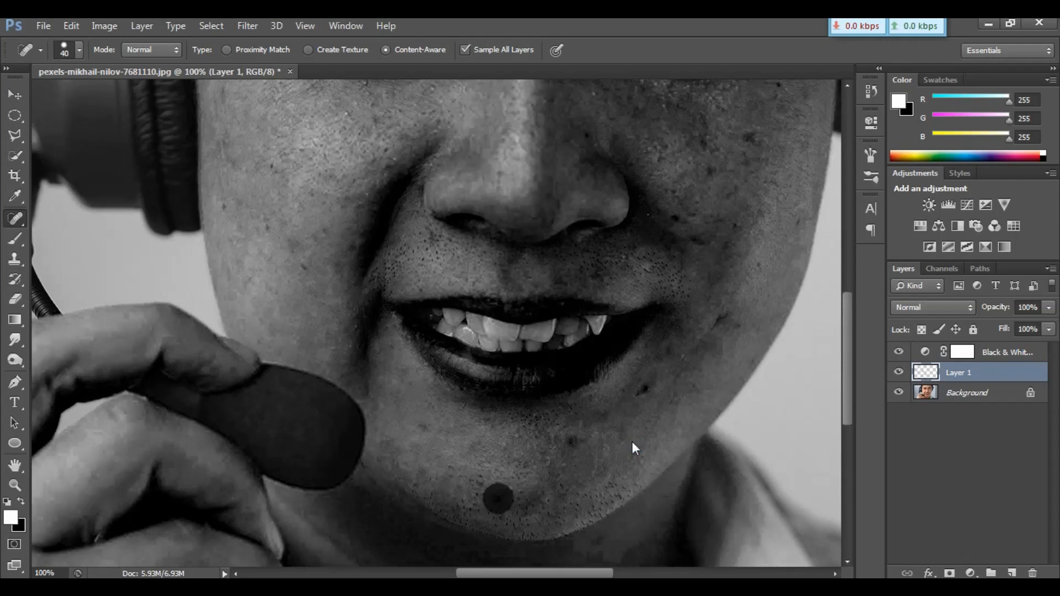
{"action": "left_click", "coordinate": [642, 388]}
{"action": "left_click", "coordinate": [571, 442]}
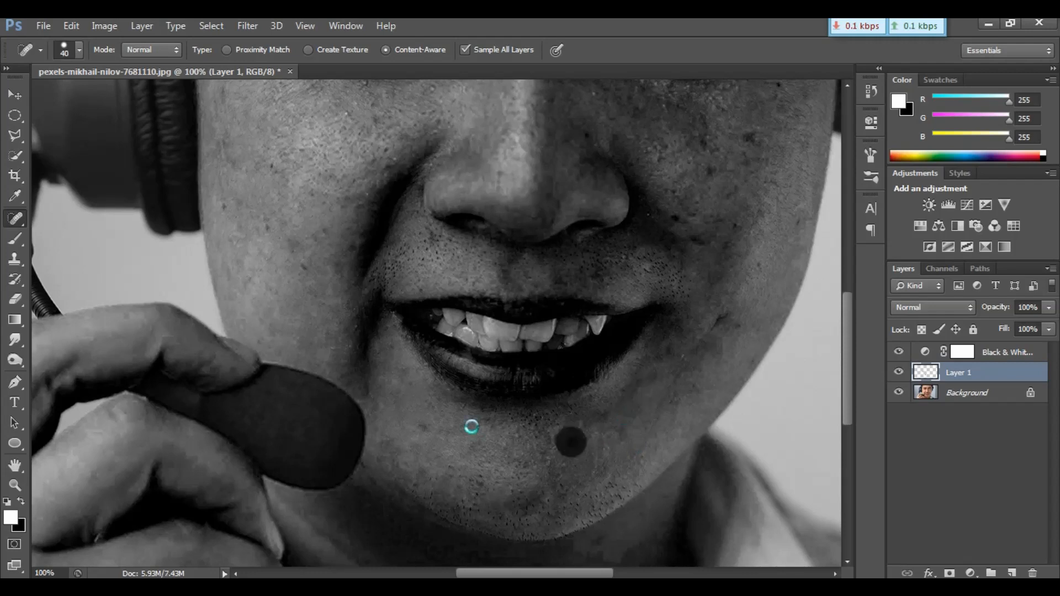
{"action": "left_click", "coordinate": [419, 428]}
Heal the blemishes on the cheek opposite the microphone, from the smile crease up beside the nose
{"action": "left_click", "coordinate": [718, 322]}
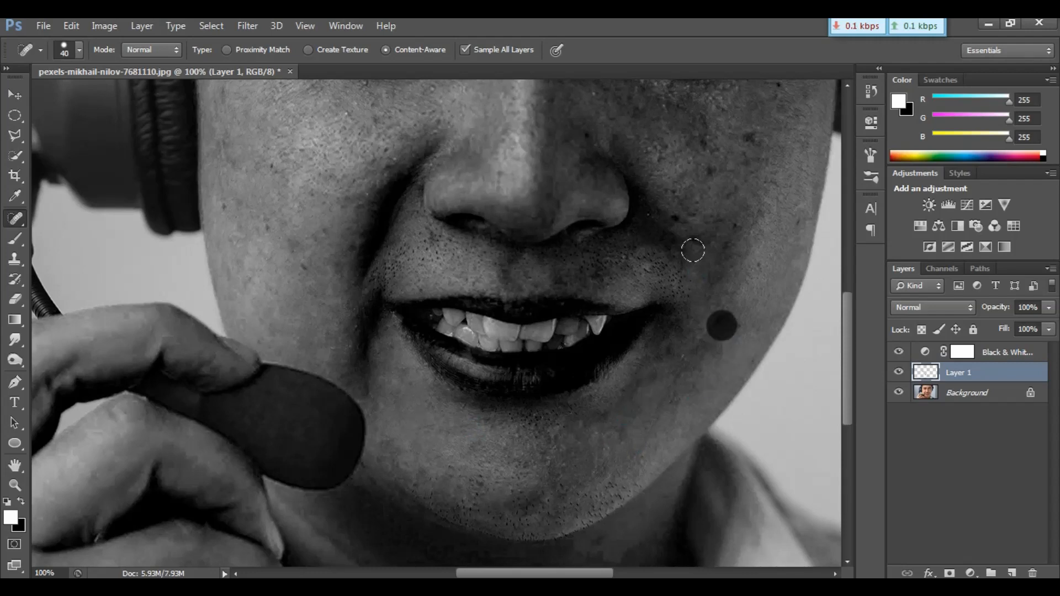
{"action": "left_click", "coordinate": [690, 243]}
{"action": "left_click", "coordinate": [673, 218]}
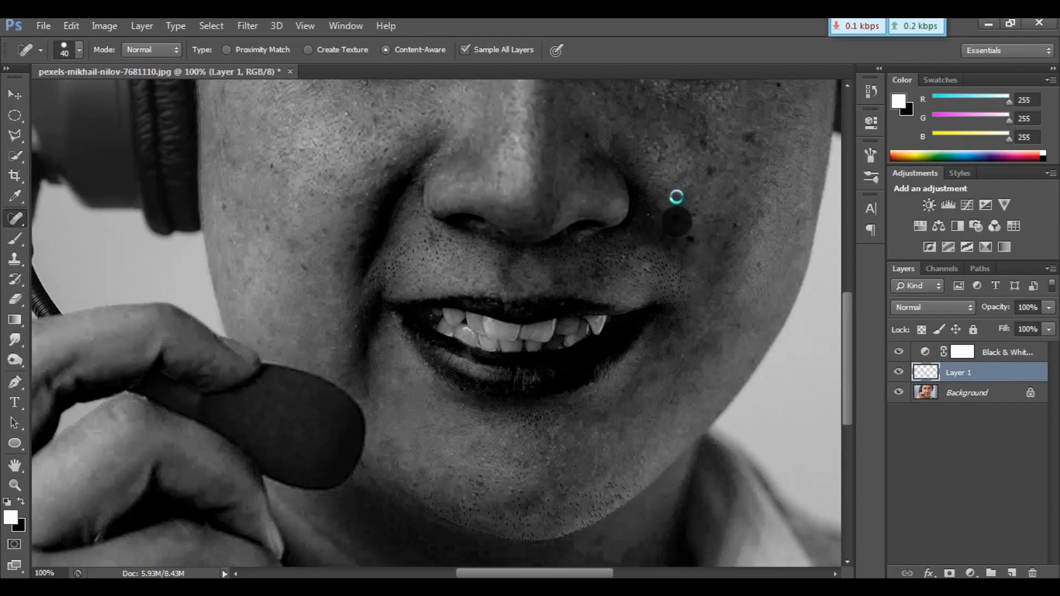
{"action": "left_click", "coordinate": [675, 192]}
{"action": "left_click", "coordinate": [709, 171]}
{"action": "left_click_drag", "start_coordinate": [709, 172], "coordinate": [694, 267]}
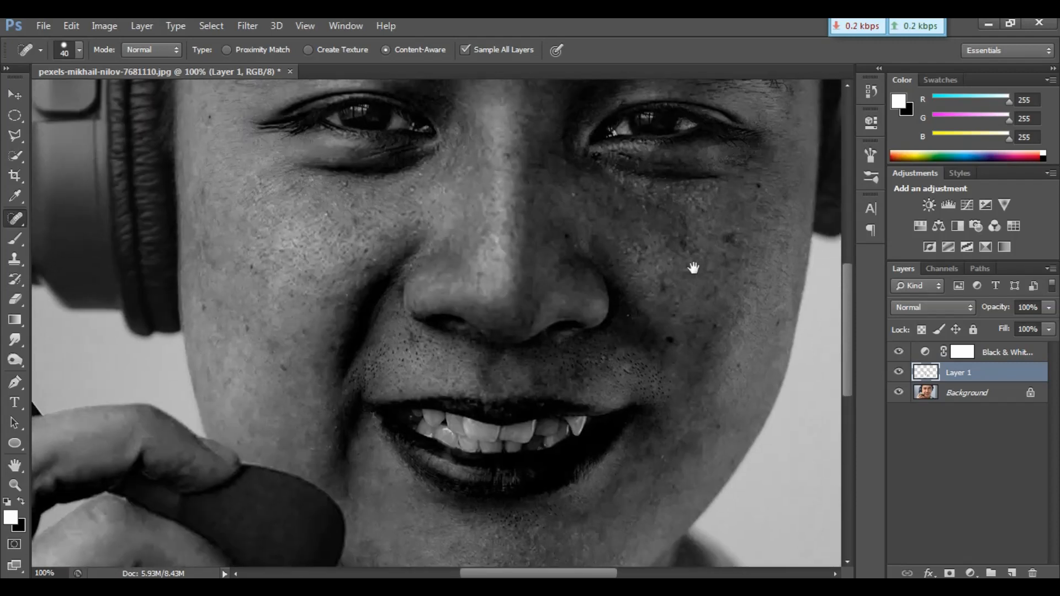
{"action": "left_click", "coordinate": [673, 338]}
{"action": "left_click", "coordinate": [668, 285]}
{"action": "left_click", "coordinate": [685, 246]}
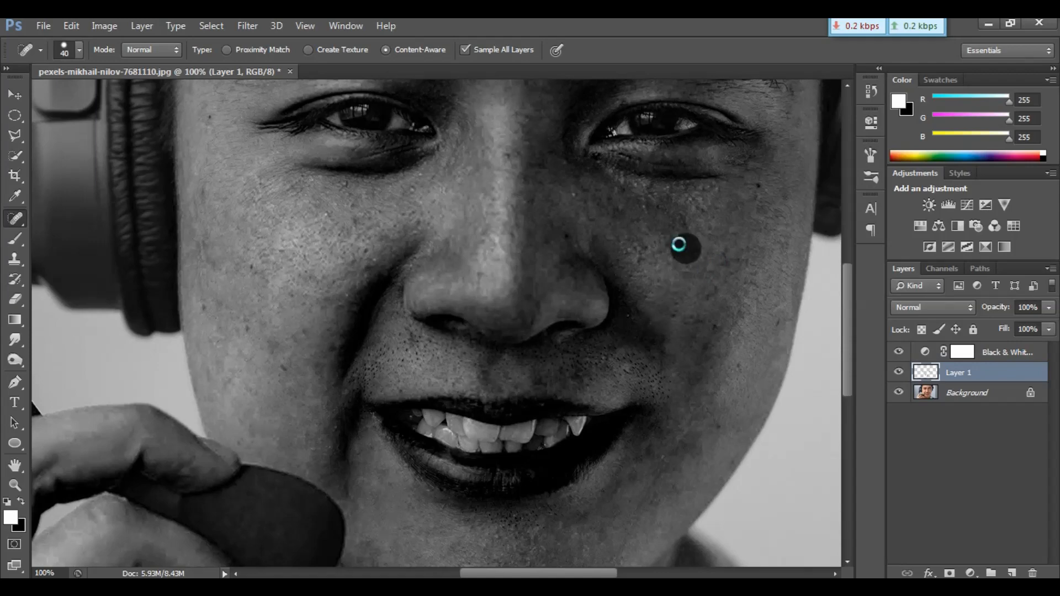
Reduce the healing brush size to 30 and remove the small spots beside the nose and below the right-hand eye
{"action": "key", "text": "bracketleft"}
{"action": "left_click", "coordinate": [582, 232]}
{"action": "left_click", "coordinate": [761, 197]}
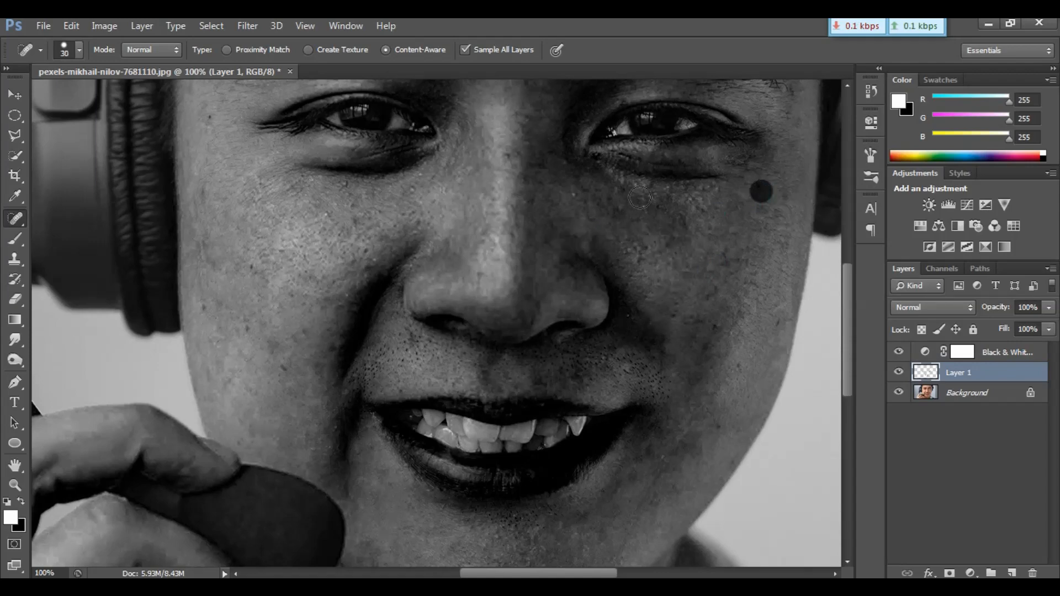
{"action": "left_click", "coordinate": [597, 161]}
Heal the dark spots and the thin vertical line on the forehead above the eyebrows on Layer 1
{"action": "left_click_drag", "start_coordinate": [517, 240], "coordinate": [503, 397]}
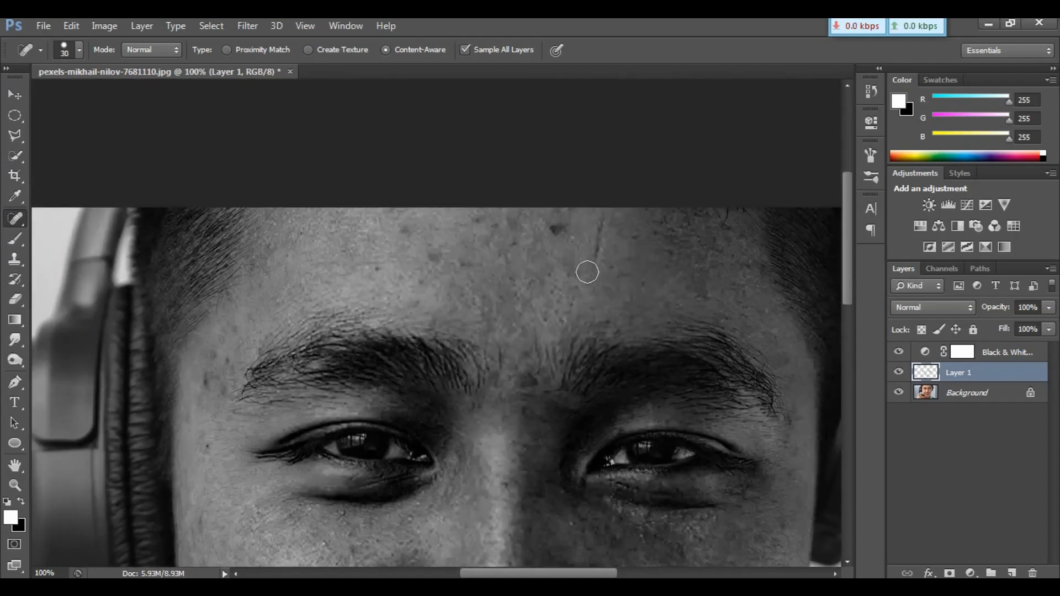
{"action": "mouse_move", "coordinate": [587, 271]}
{"action": "left_mouse_down"}
{"action": "mouse_move", "coordinate": [603, 225]}
{"action": "mouse_move", "coordinate": [559, 233]}
{"action": "mouse_move", "coordinate": [590, 263]}
{"action": "left_mouse_up"}
{"action": "left_click", "coordinate": [464, 268]}
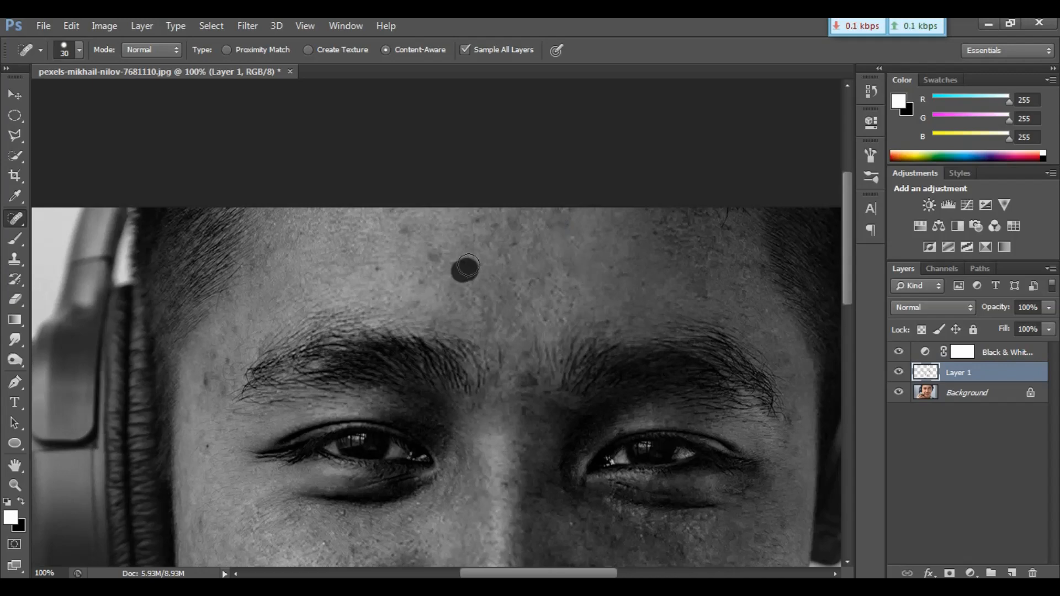
{"action": "left_click", "coordinate": [436, 262]}
{"action": "left_click", "coordinate": [405, 233]}
{"action": "left_click", "coordinate": [382, 262]}
Heal the spots on the temple nearest the large headphone ear cup, beside the eyebrow and the outer eye corner
{"action": "left_click_drag", "start_coordinate": [208, 381], "coordinate": [207, 374]}
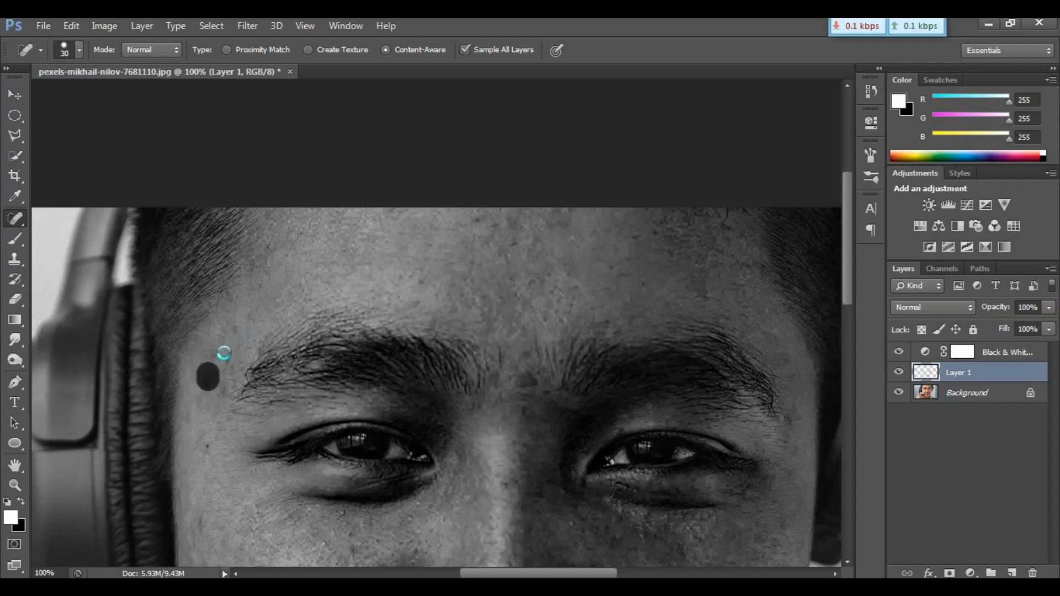
{"action": "left_click", "coordinate": [227, 360]}
{"action": "left_click", "coordinate": [206, 445]}
Delete the Black & White adjustment layer above Layer 1 to return the portrait to color
{"action": "scroll", "coordinate": [496, 401], "scroll_direction": "down", "scroll_amount": 6}
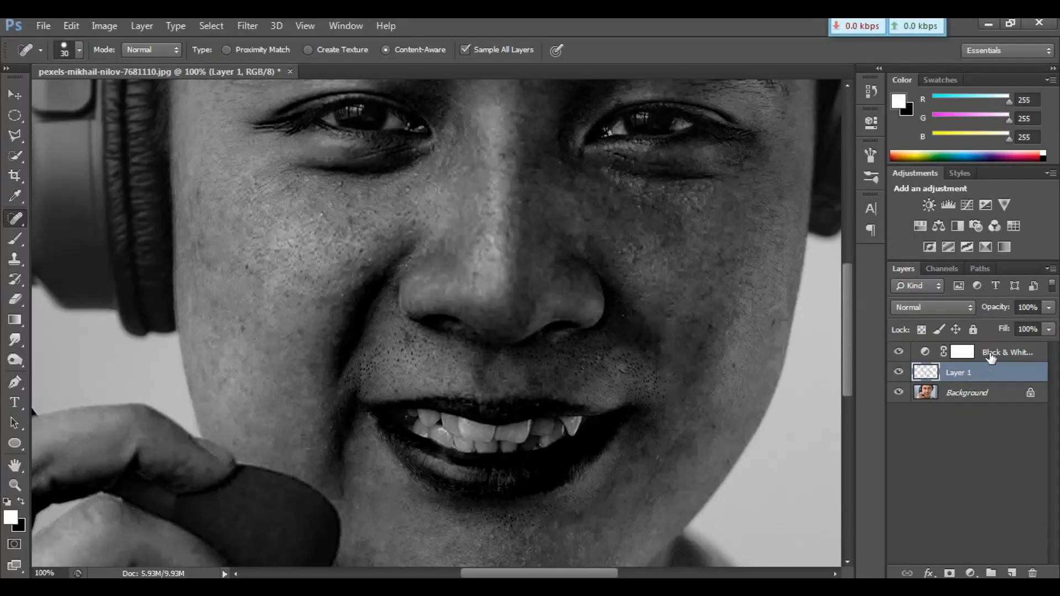
{"action": "left_click_drag", "start_coordinate": [992, 356], "coordinate": [1034, 573]}
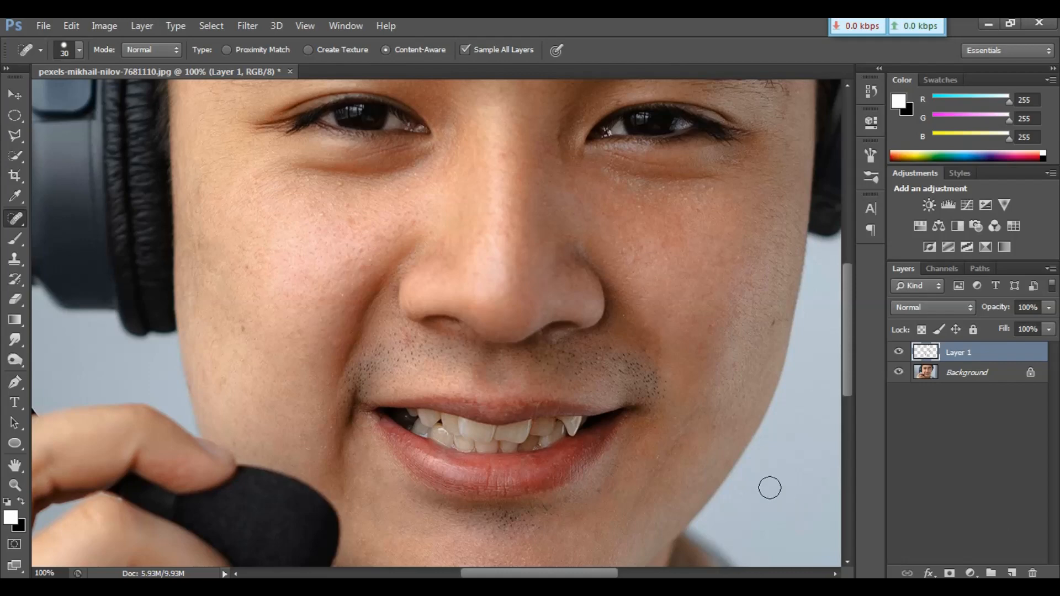
Examine the retouched skin up close at 200% across the cheeks, nose, mouth and chin, and finish with the whole face in view
{"action": "key", "text": "ctrl+plus"}
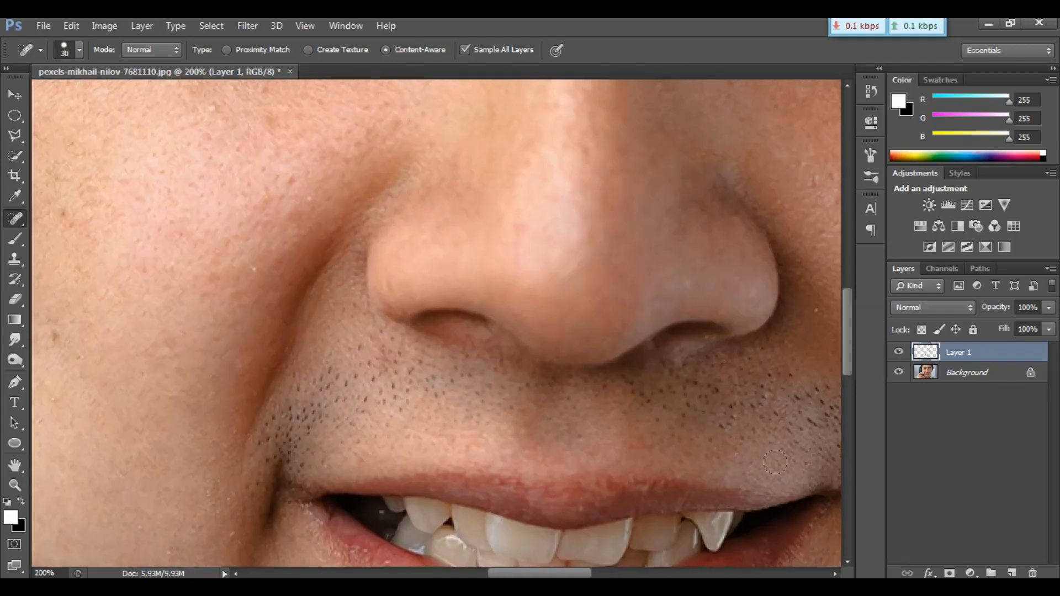
{"action": "left_click_drag", "start_coordinate": [354, 251], "coordinate": [555, 225]}
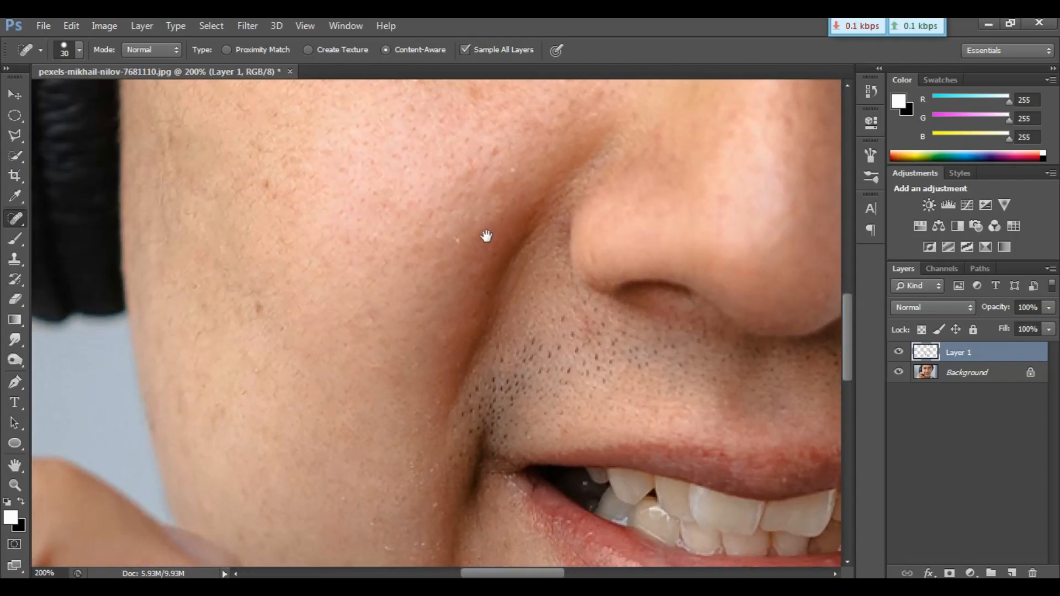
{"action": "left_click_drag", "start_coordinate": [486, 234], "coordinate": [610, 379]}
{"action": "scroll", "coordinate": [610, 379], "scroll_direction": "down", "scroll_amount": 15}
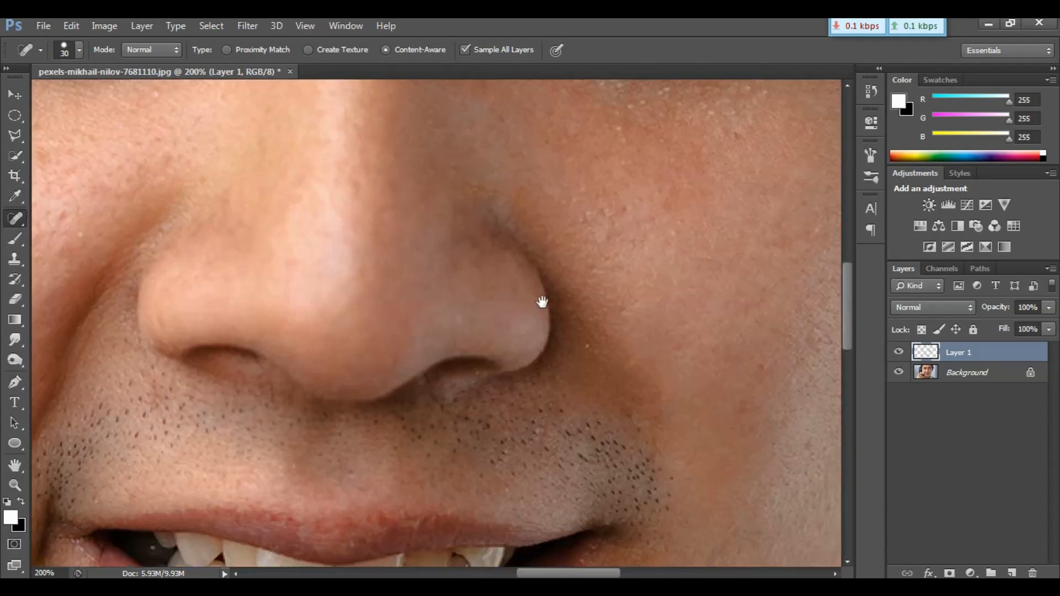
{"action": "scroll", "coordinate": [554, 338], "scroll_direction": "up", "scroll_amount": 10}
{"action": "scroll", "coordinate": [554, 338], "scroll_direction": "left", "scroll_amount": 10}
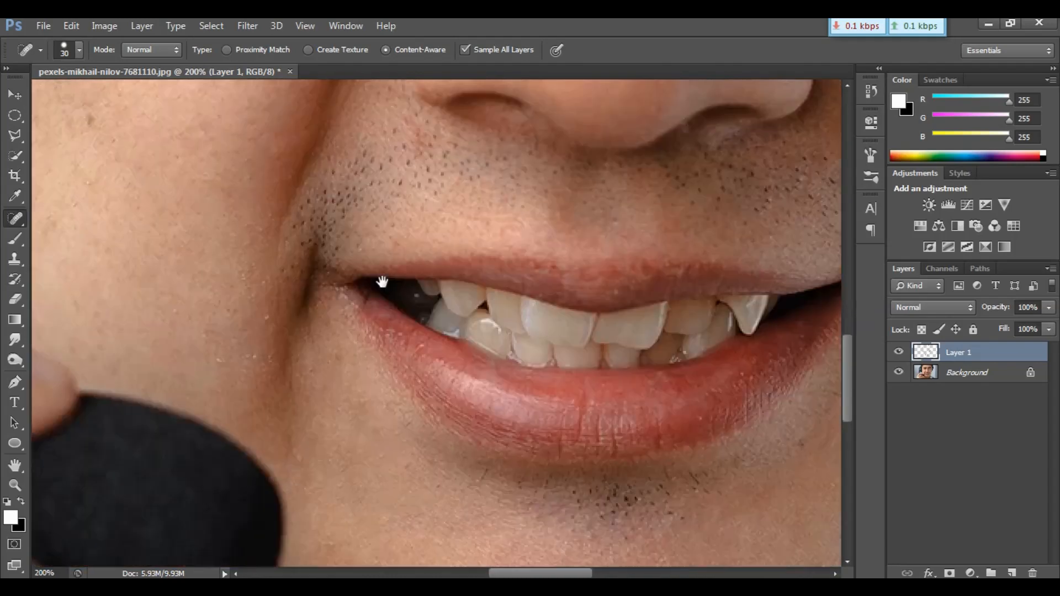
{"action": "scroll", "coordinate": [443, 329], "scroll_direction": "down", "scroll_amount": 10}
{"action": "scroll", "coordinate": [443, 329], "scroll_direction": "right", "scroll_amount": 8}
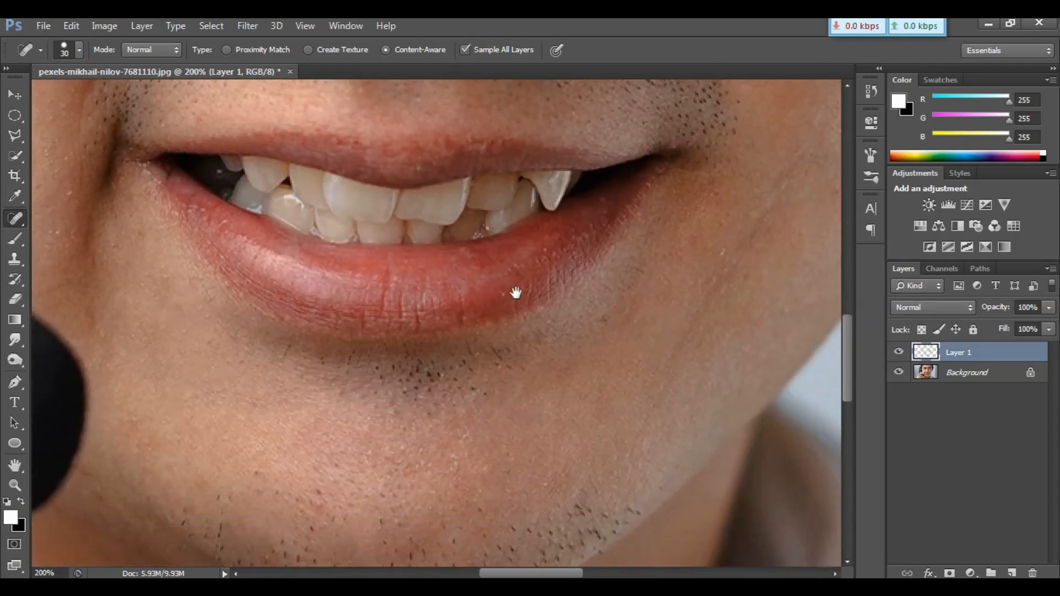
{"action": "left_click_drag", "start_coordinate": [530, 494], "coordinate": [523, 345]}
{"action": "scroll", "coordinate": [560, 342], "scroll_direction": "down", "scroll_amount": 2}
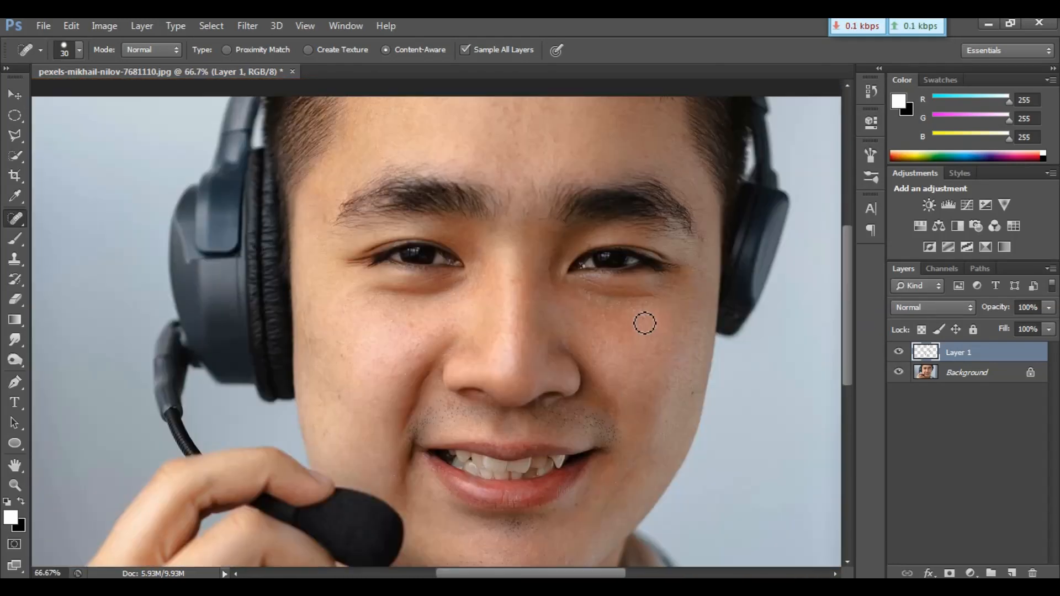